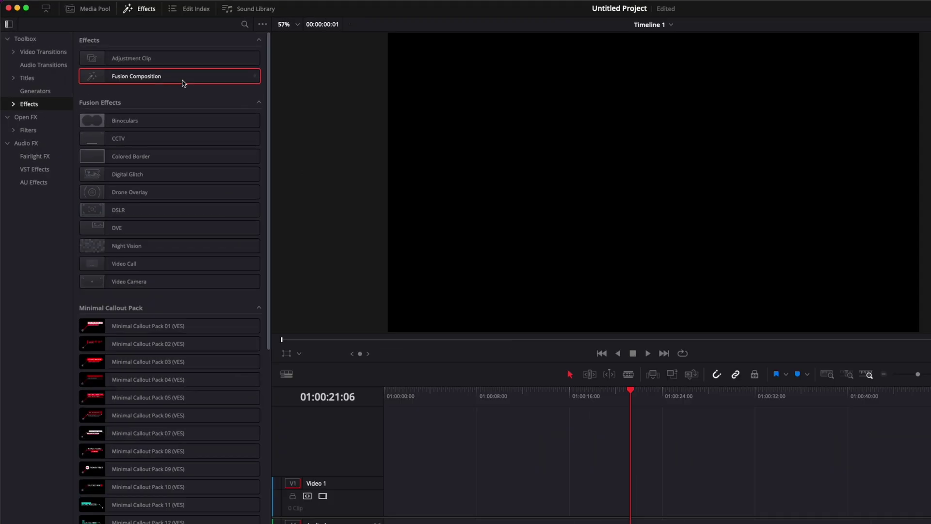
Step: Add a Fusion Composition clip to the timeline and feed a Background node into MediaOut1 in Fusion
left_click_drag(145, 63, 316, 404)
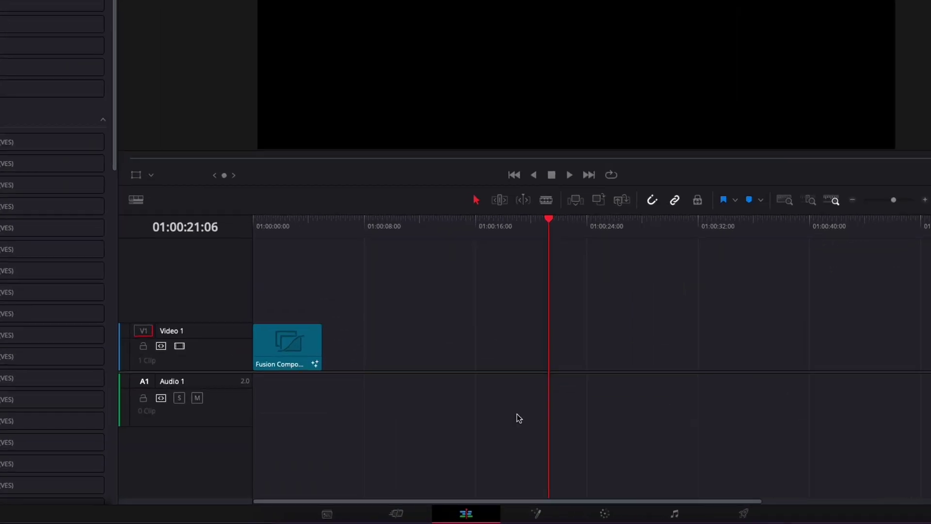
left_click(535, 513)
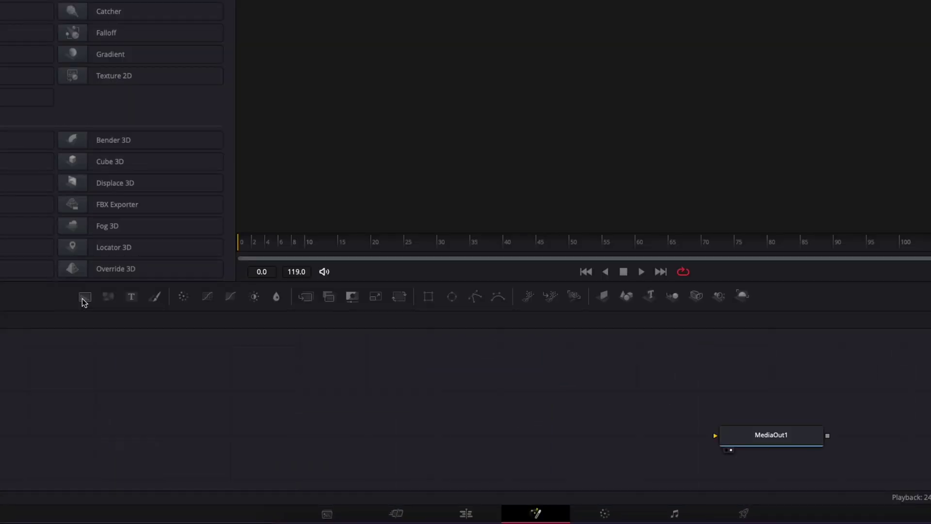
left_click_drag(83, 300, 737, 434)
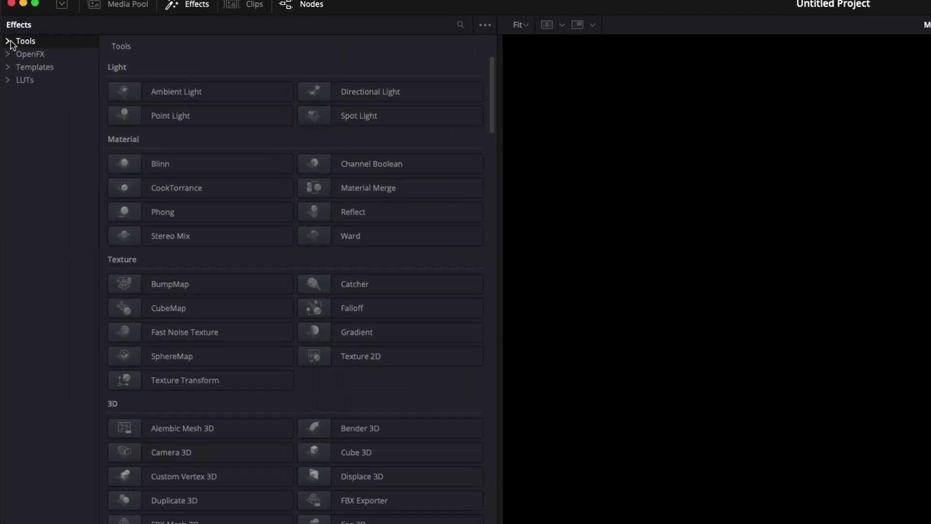
Step: Add sRender and sRectangle nodes from the Shape tools to the node graph
left_click(5, 25)
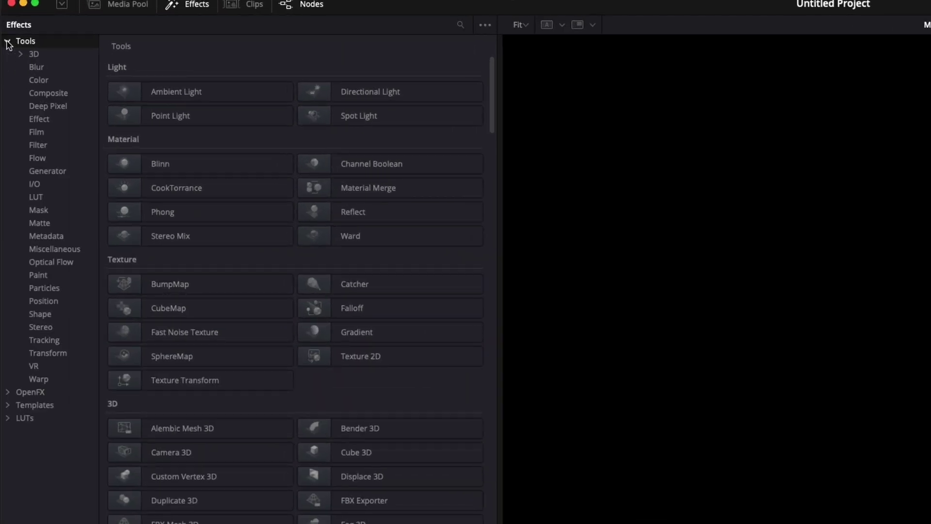
left_click(51, 317)
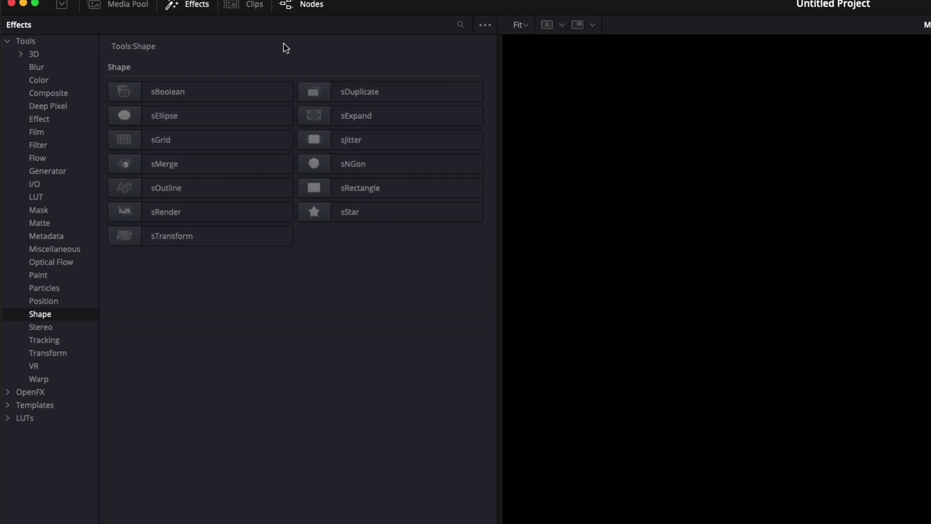
left_click(164, 212)
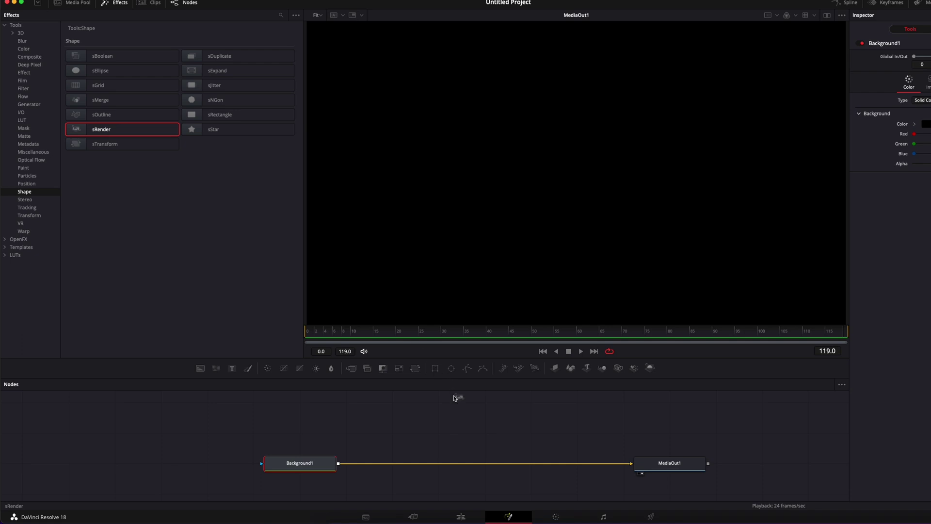
left_click_drag(455, 397, 455, 429)
left_click(217, 118)
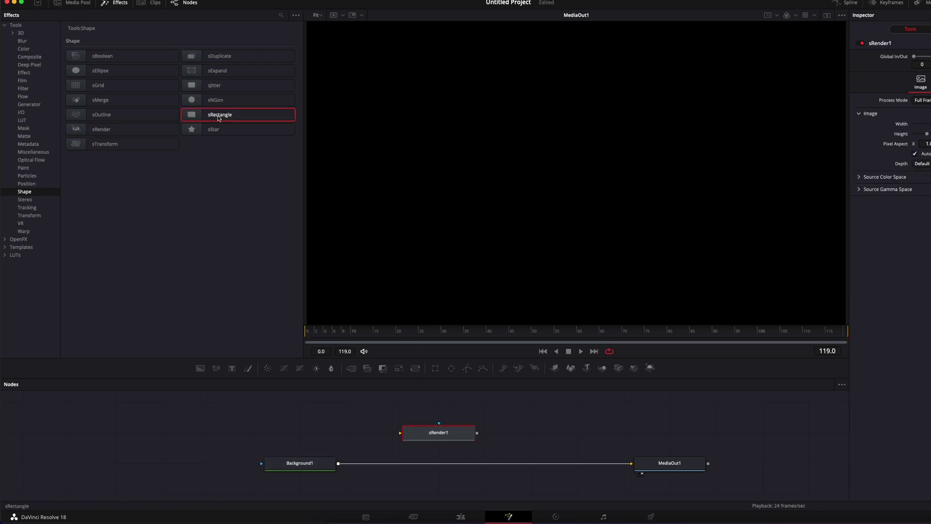
mouse_move(306, 375)
left_mouse_down()
mouse_move(242, 433)
mouse_move(290, 383)
left_mouse_up()
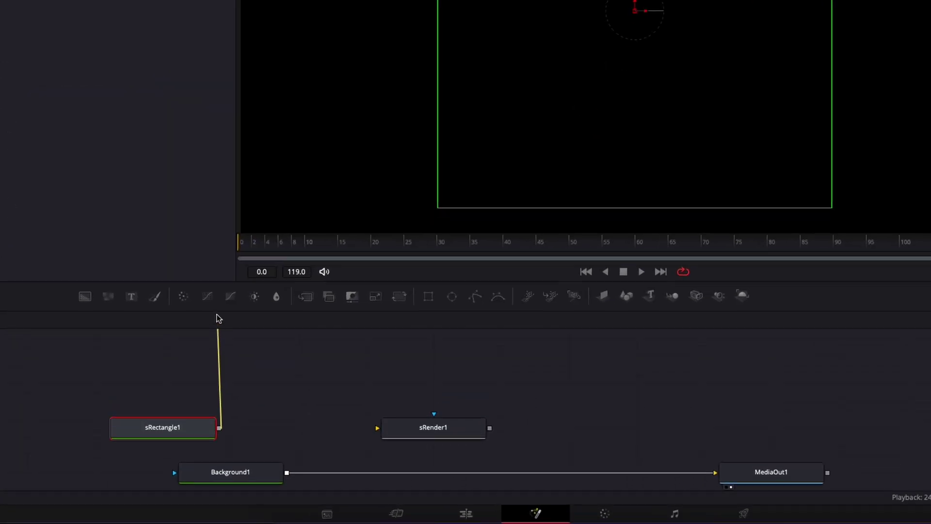
Step: Connect sRectangle1 into sRender1 and merge sRender1 over Background1
left_click_drag(216, 315, 426, 464)
scroll(427, 464, "down", 3)
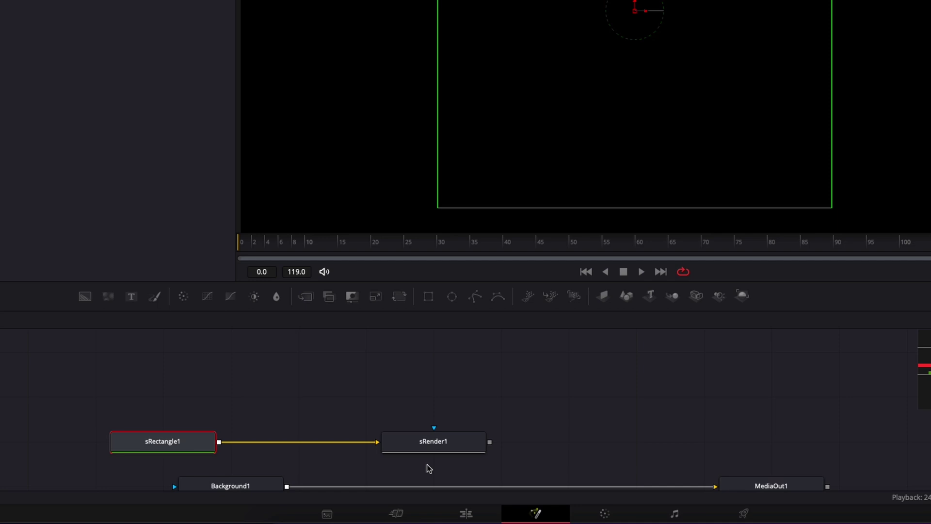
left_click_drag(490, 369, 294, 414)
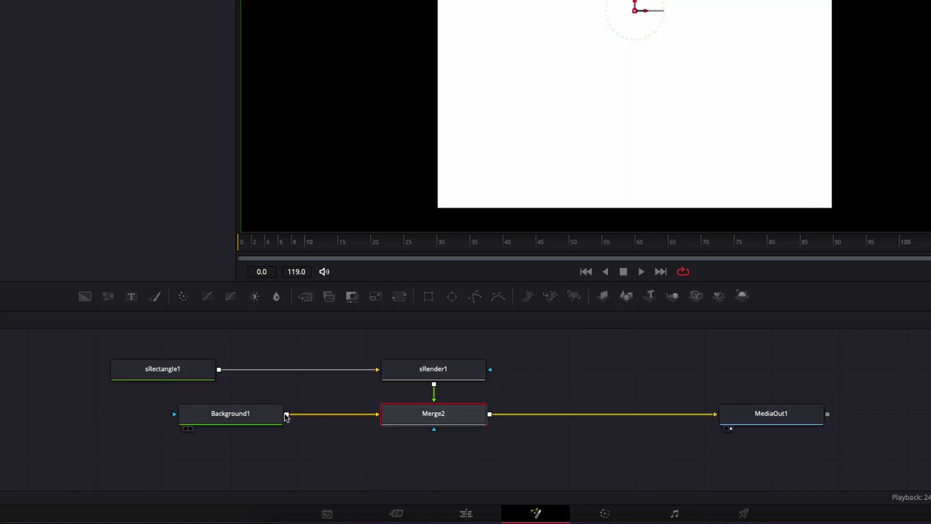
Step: Add an expression to sRectangle1's Width so it follows the Height value
right_click(819, 136)
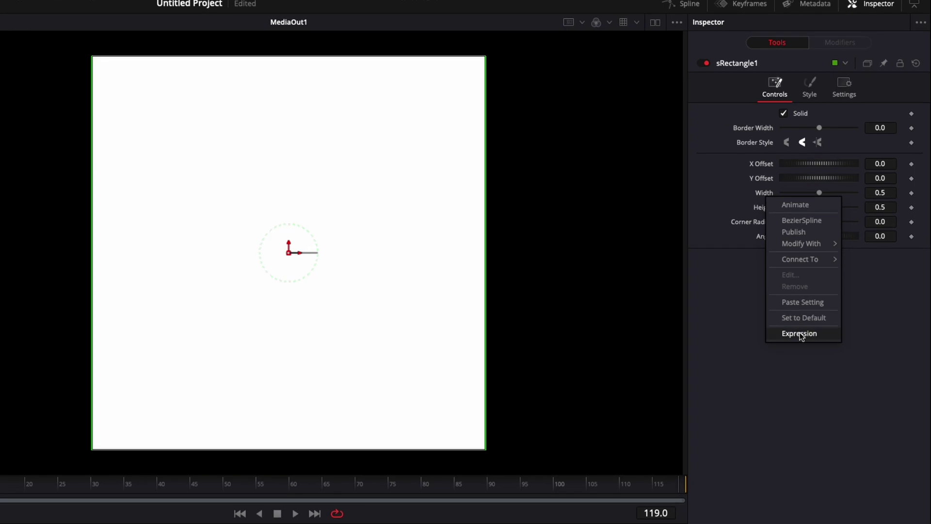
left_click(840, 226)
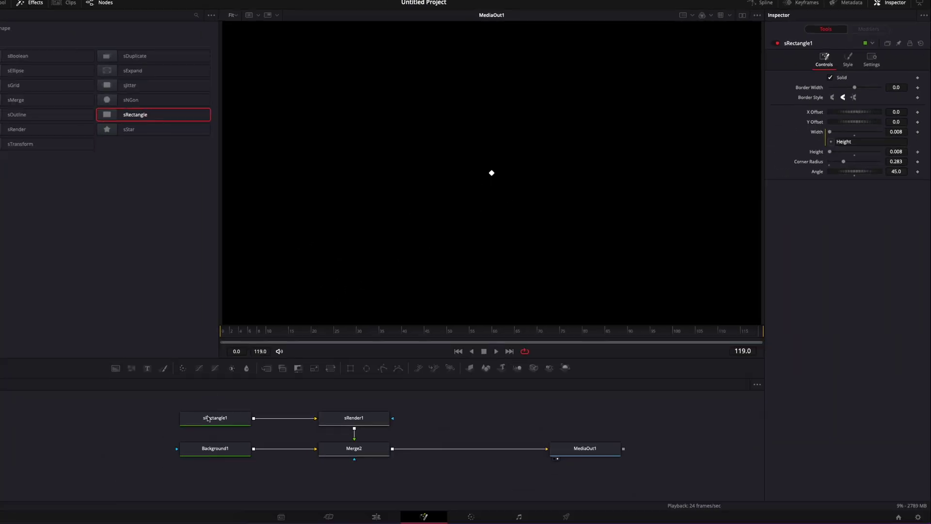
Step: Insert an sGrid node after sRectangle1 and set its grid to 60 cells
left_click_drag(207, 418, 119, 418)
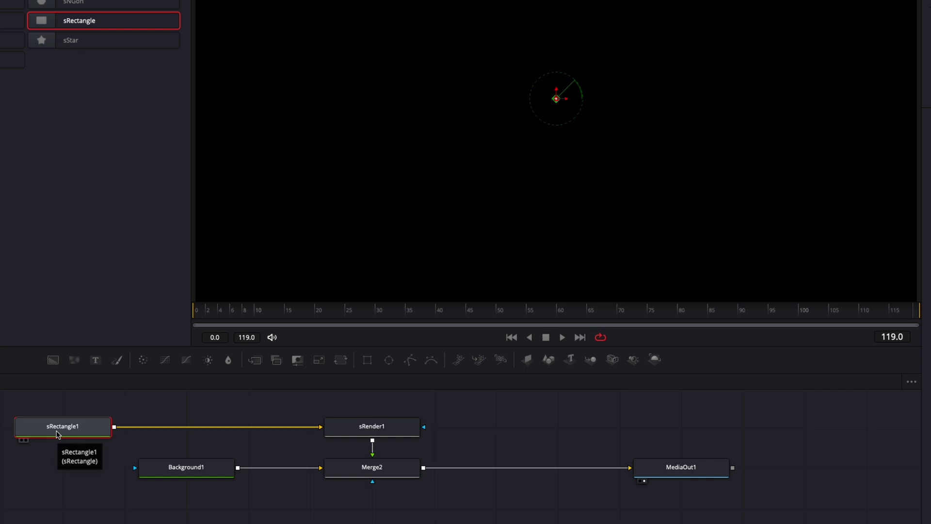
key("shift+space")
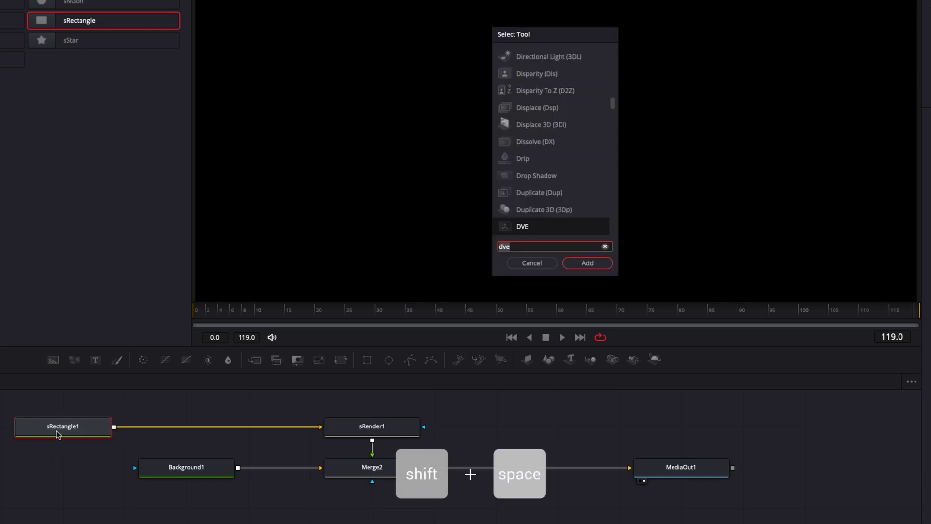
type("sgri")
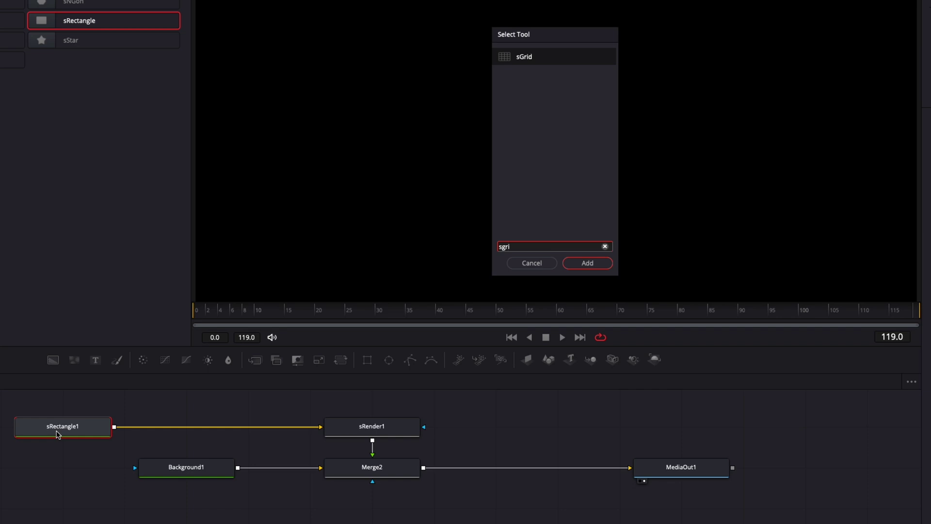
key("Return")
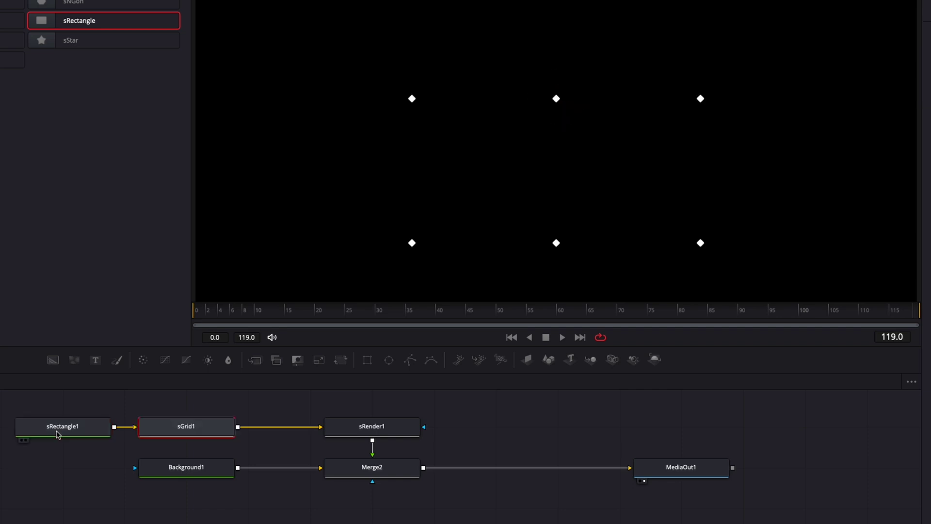
left_click_drag(194, 108, 305, 107)
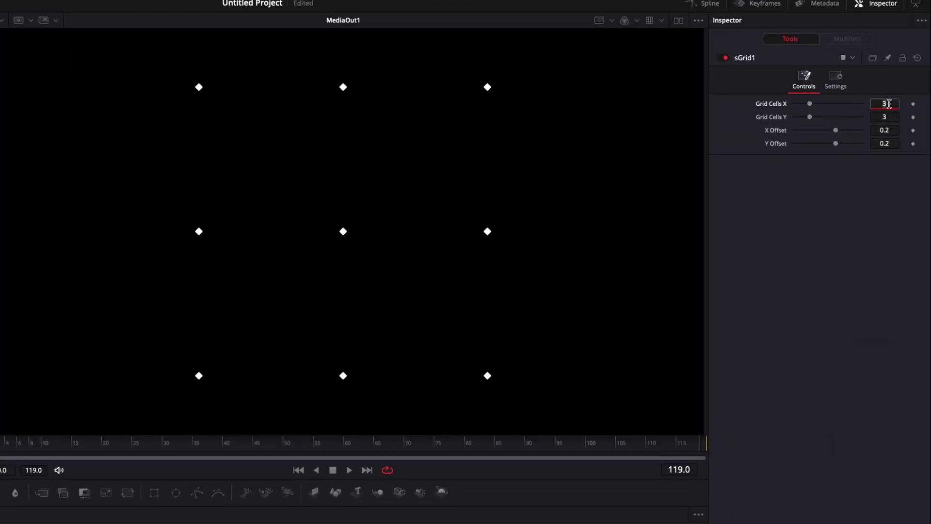
key("Tab")
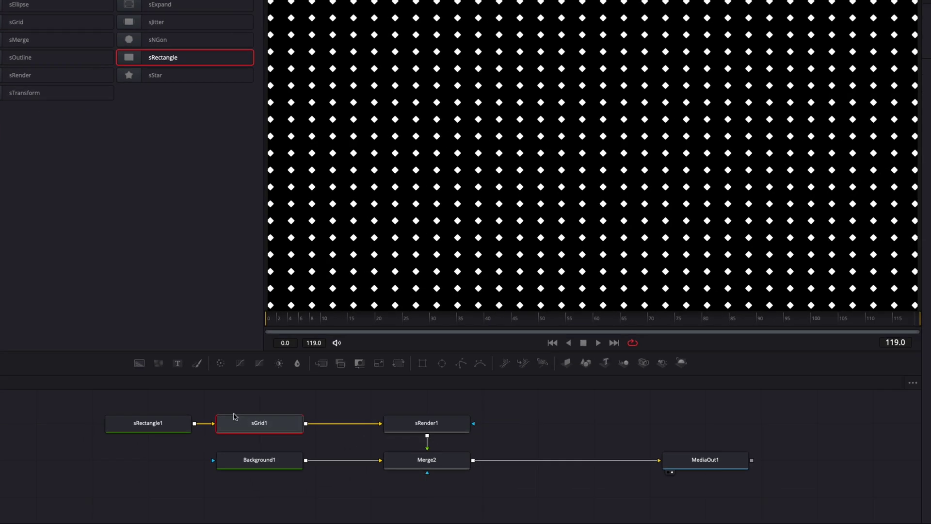
Step: Shift the shape nodes left and insert an sDuplicate node after sGrid1
left_click_drag(109, 403, 219, 423)
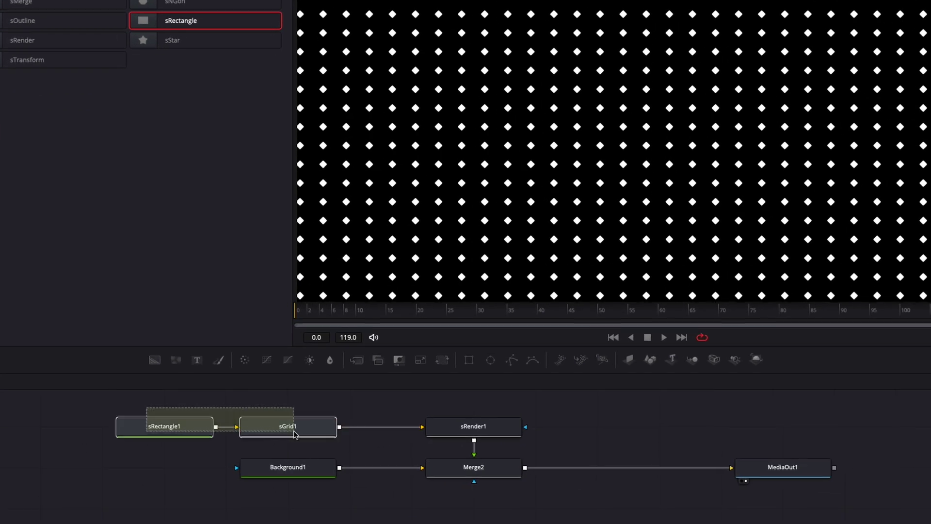
left_click_drag(294, 433, 167, 430)
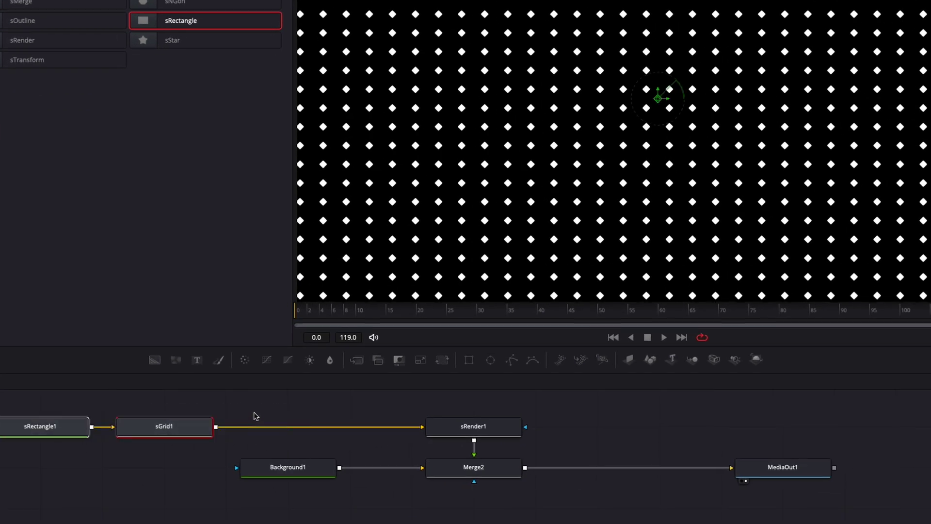
left_click(202, 424)
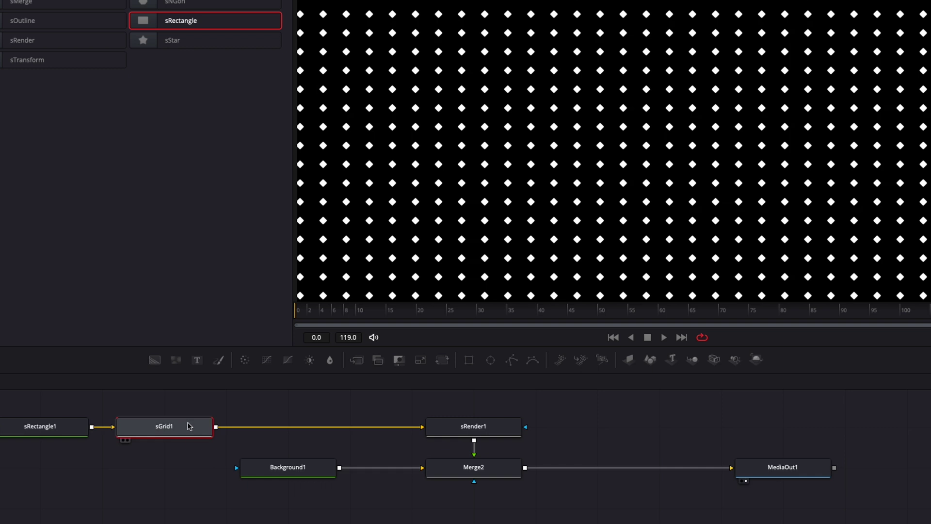
key("shift+space")
type("sgri")
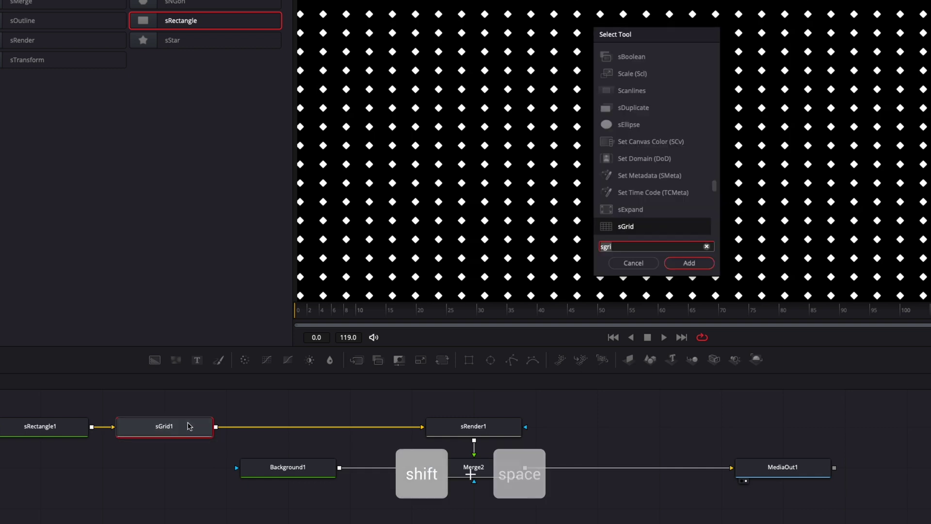
key("BackSpace")
key("BackSpace")
key("BackSpace")
type("dupl")
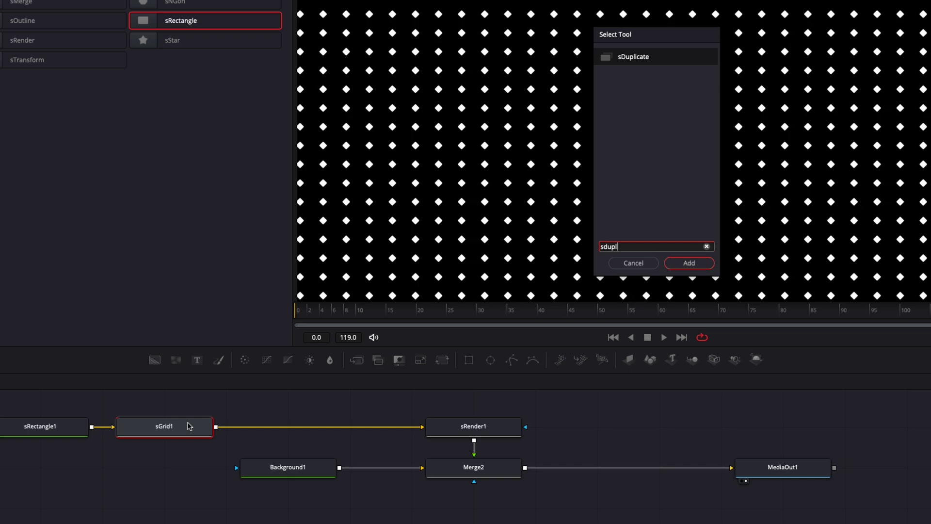
key("Return")
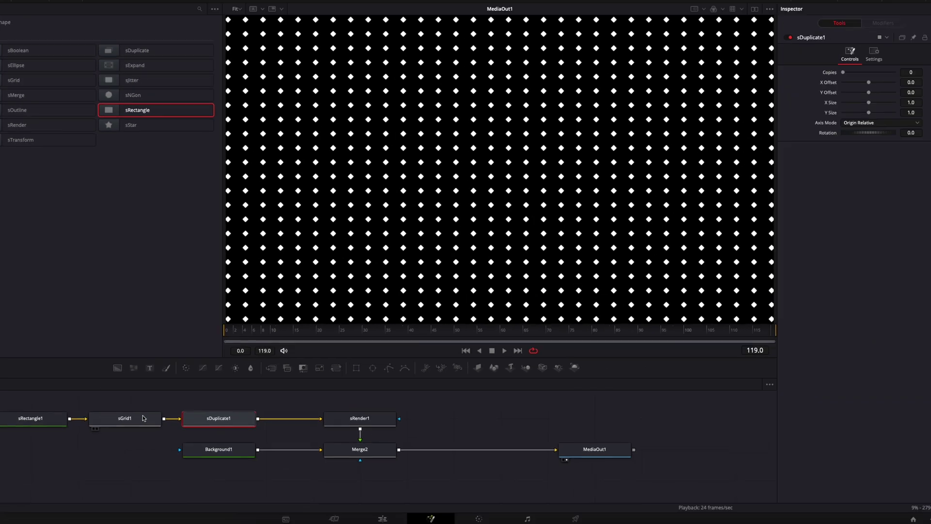
Step: Set sDuplicate1 to 1 copy offset by 0.016 and -0.013, then go to frame 44
left_click(891, 103)
type("1")
key("Return")
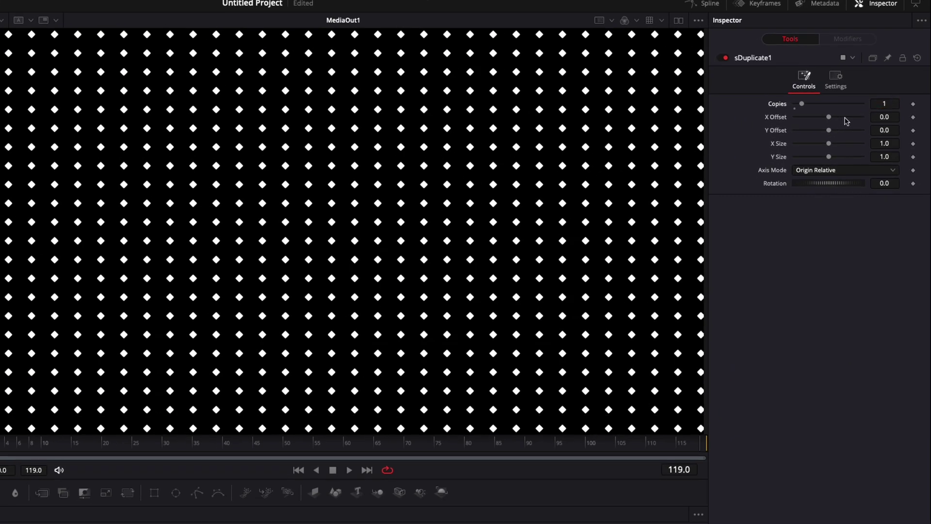
mouse_move(879, 116)
left_mouse_down()
mouse_move(889, 117)
mouse_move(878, 129)
left_mouse_up()
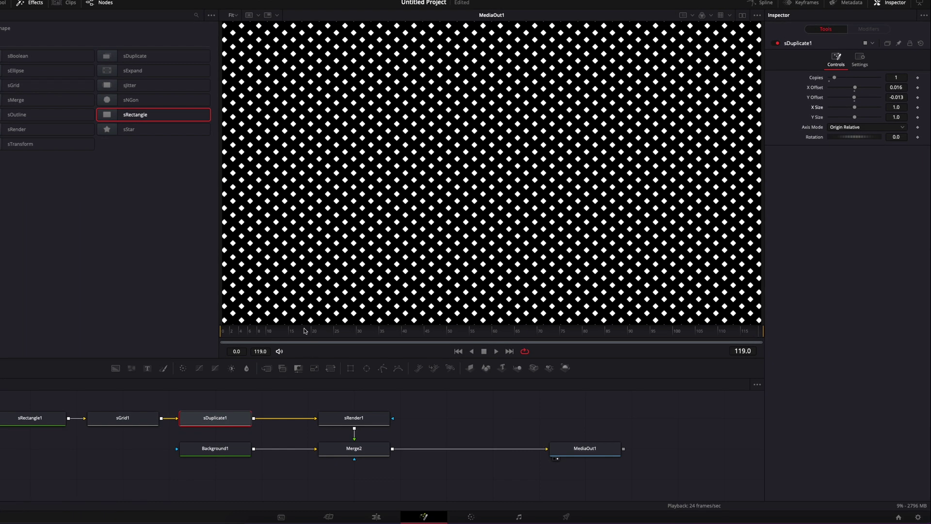
left_click_drag(294, 334, 422, 338)
Step: Keyframe sRectangle1's Height to grow from 0.003 at frame 0 to 0.008, and preview playback
left_click(31, 421)
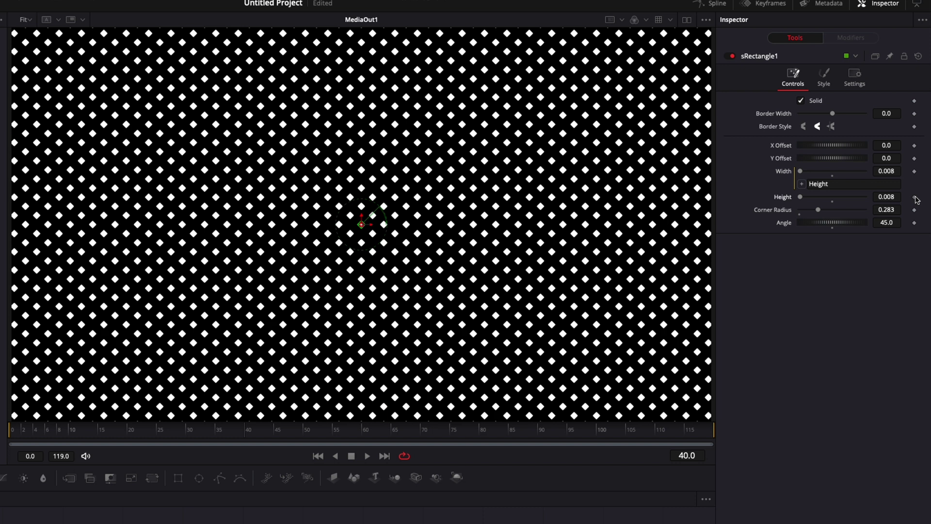
left_click_drag(52, 436, 7, 433)
left_click_drag(896, 199, 868, 199)
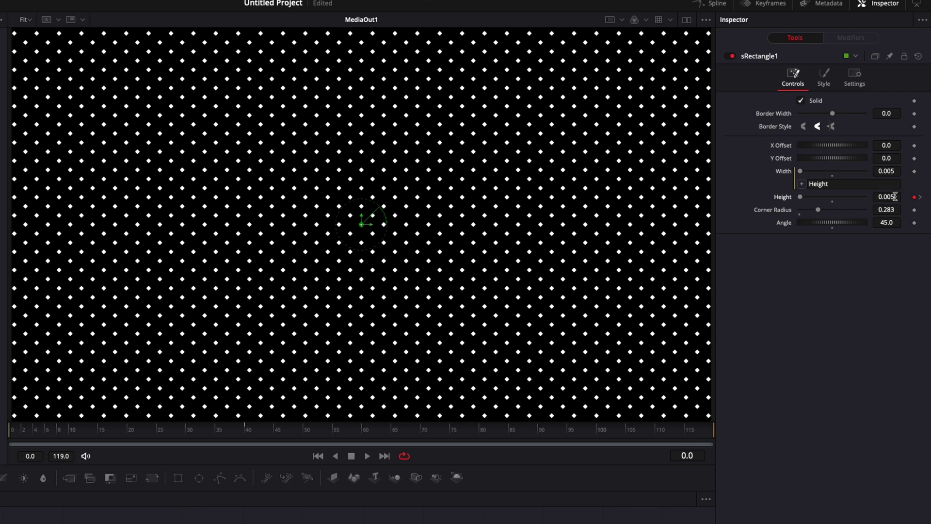
key("space")
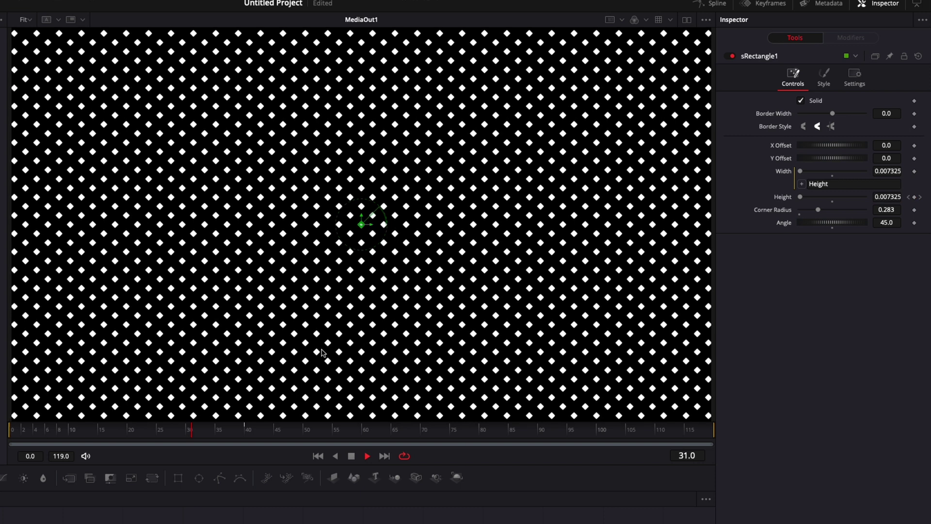
key("space")
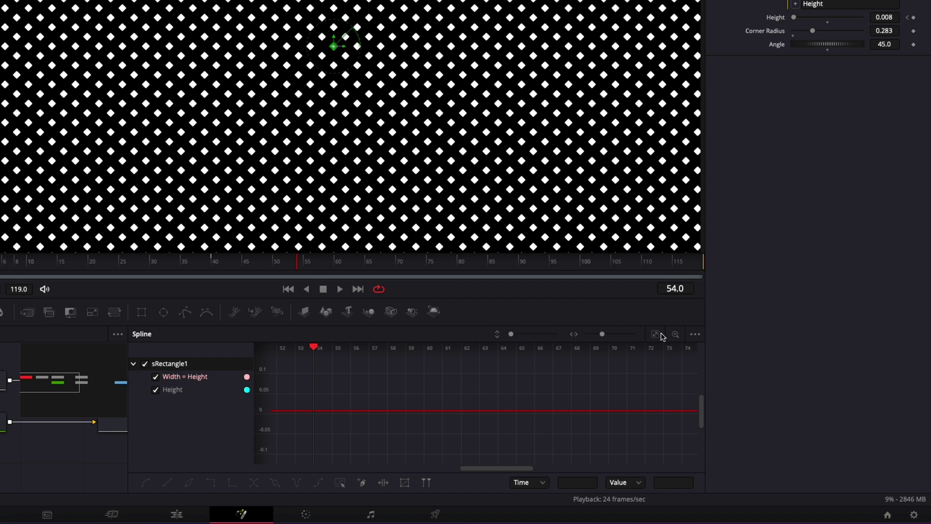
Step: Smooth the Height keyframes in the Spline editor and make the animation loop back and forth
left_click(655, 336)
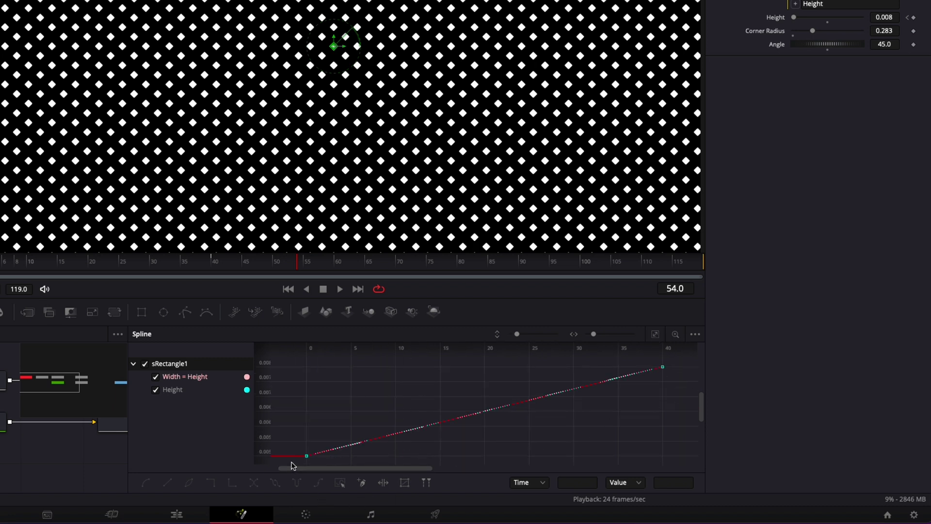
left_click_drag(297, 463, 672, 356)
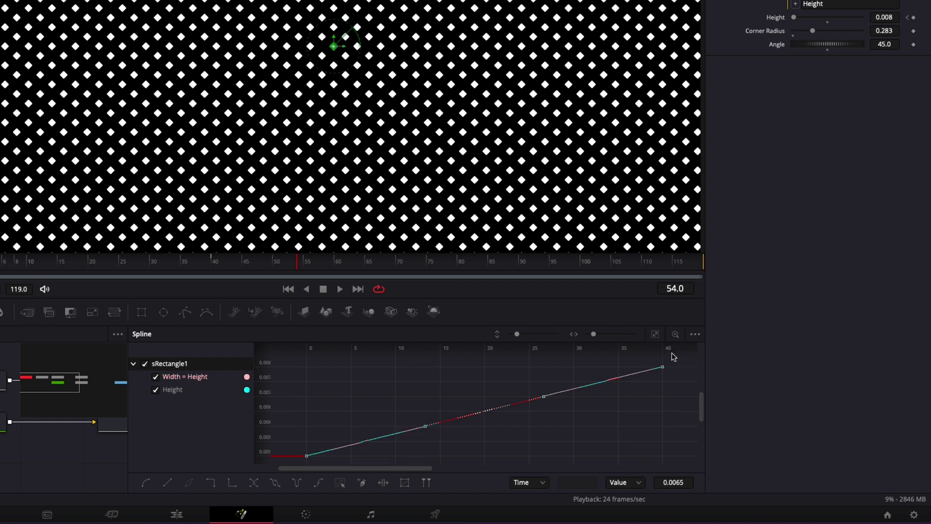
key("s")
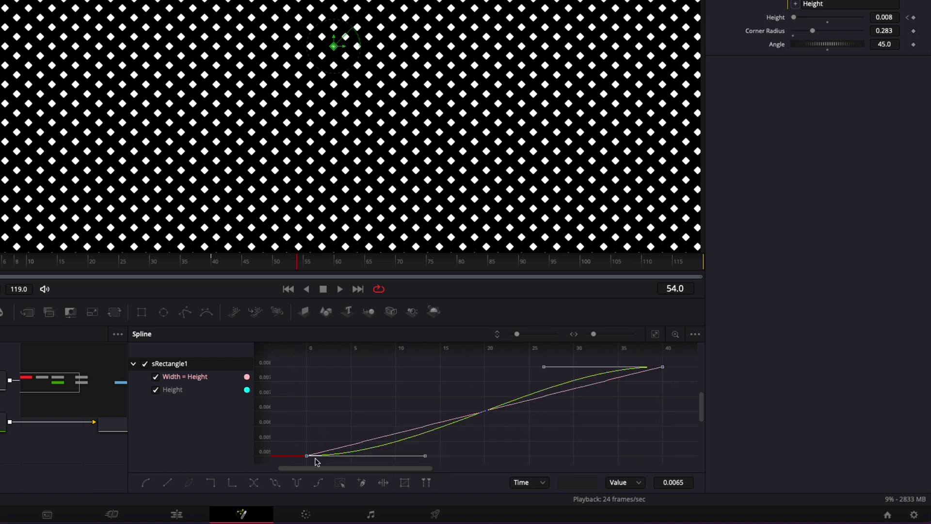
left_click(297, 483)
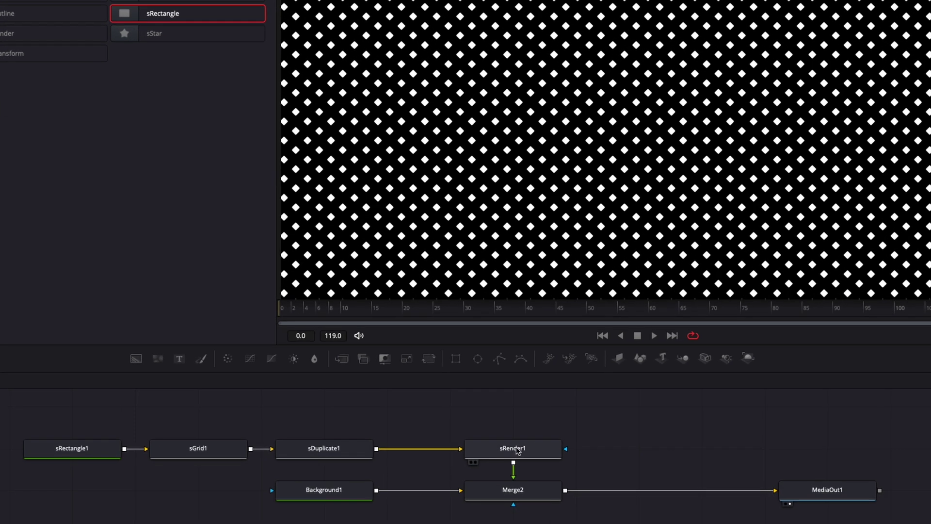
Step: Move sRender1 left, add a Waviness node after it, and preview the waves
left_click_drag(411, 434, 365, 434)
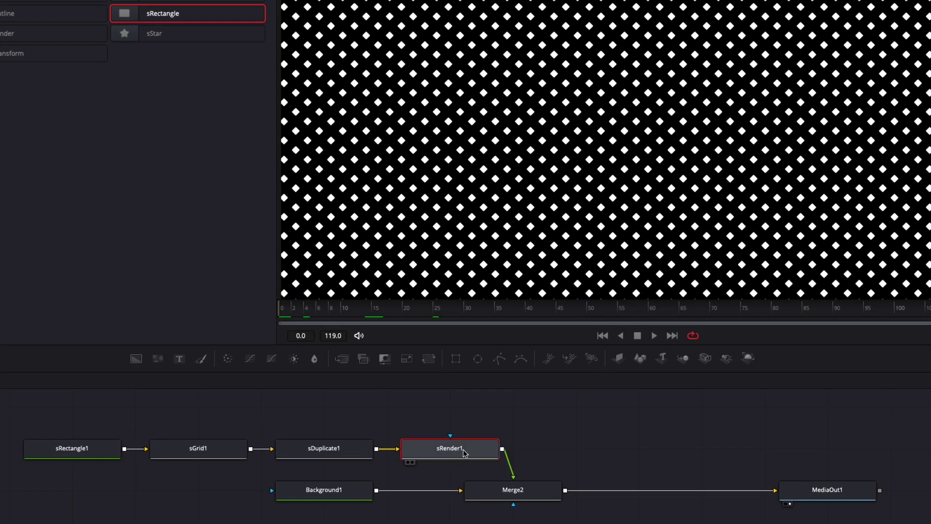
key("shift+space")
type("sdupl")
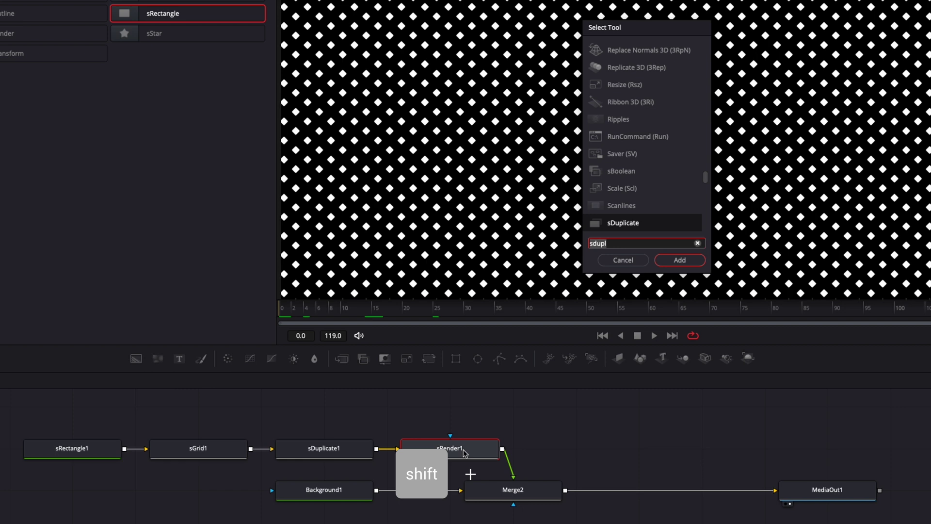
key("shift+space")
type("wavin")
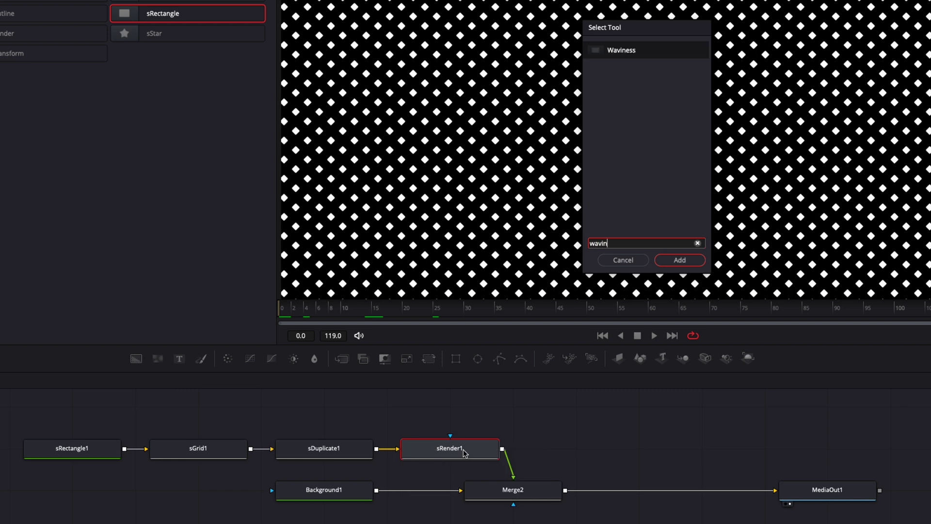
key("Return")
key("space")
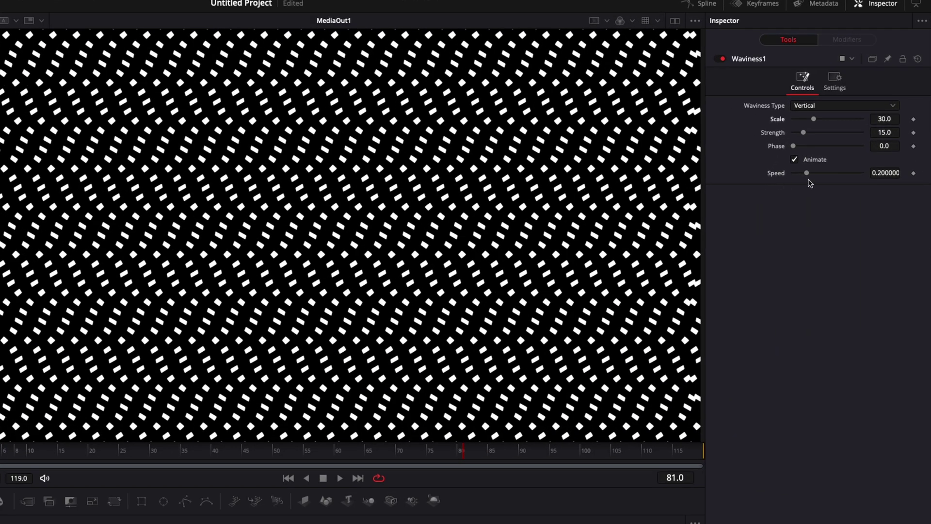
Step: Set Waviness Speed to 0.071, Type to Horizontal, and Strength to 11.8
left_click_drag(807, 172, 799, 173)
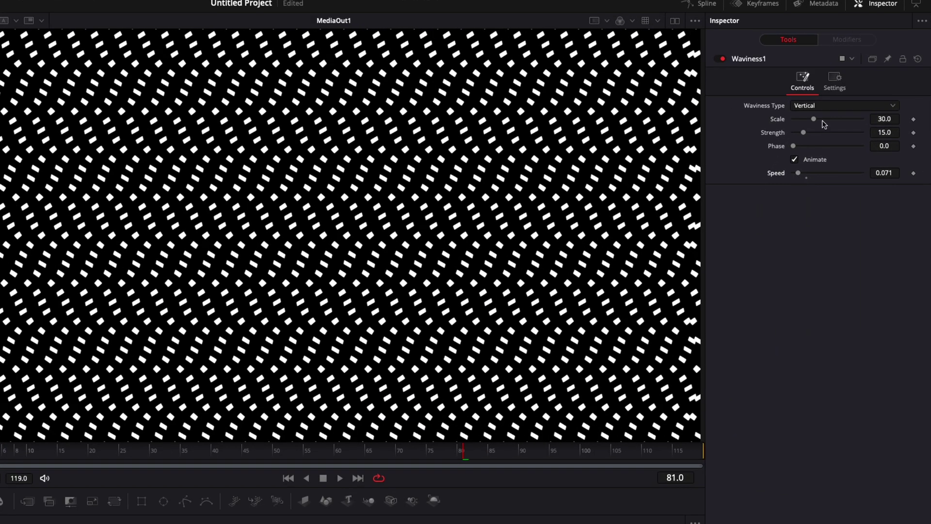
left_click(822, 106)
left_click(808, 132)
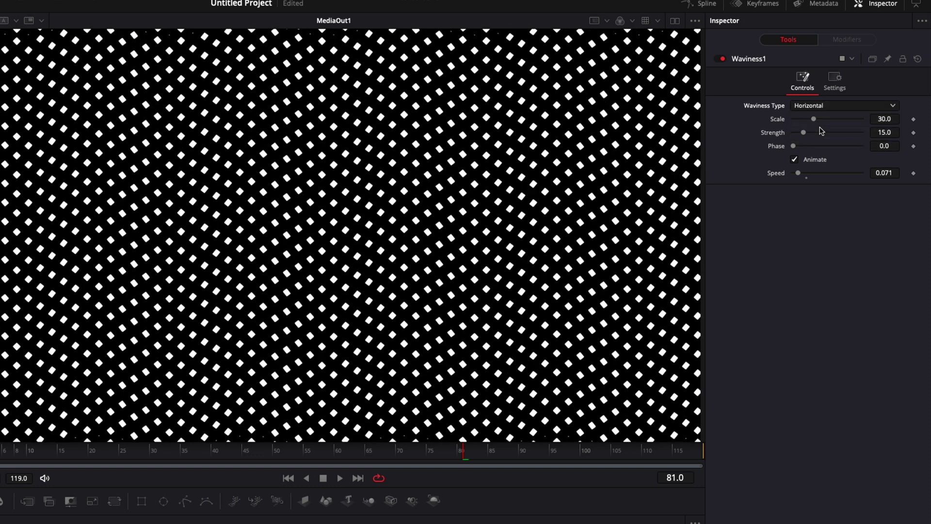
left_click_drag(820, 129, 800, 144)
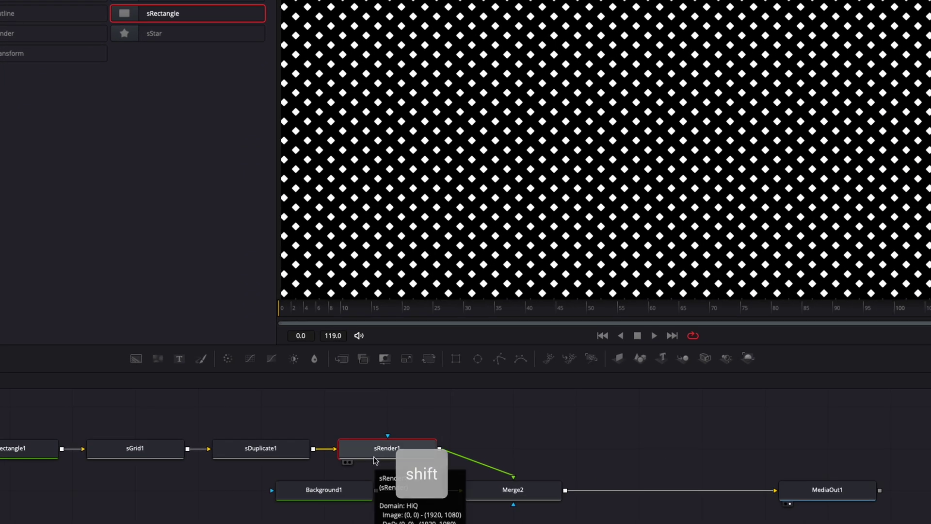
Step: Add a Ripples node after sRender1 via the tool search
key("shift+space")
type("sout")
key("BackSpace")
key("BackSpace")
key("BackSpace")
key("BackSpace")
type("rip")
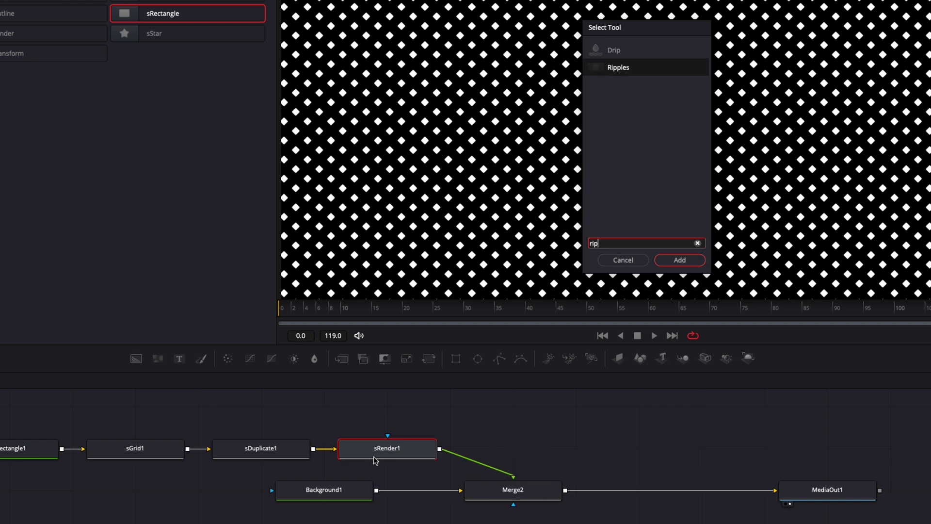
key("Return")
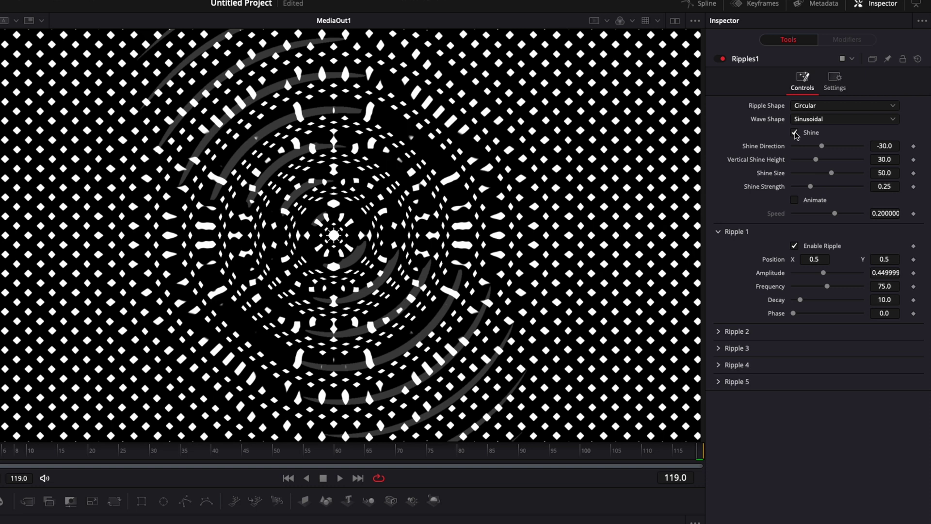
Step: Turn off Shine, enable Animate on the ripples, and preview the playback
left_click(794, 132)
left_click(795, 200)
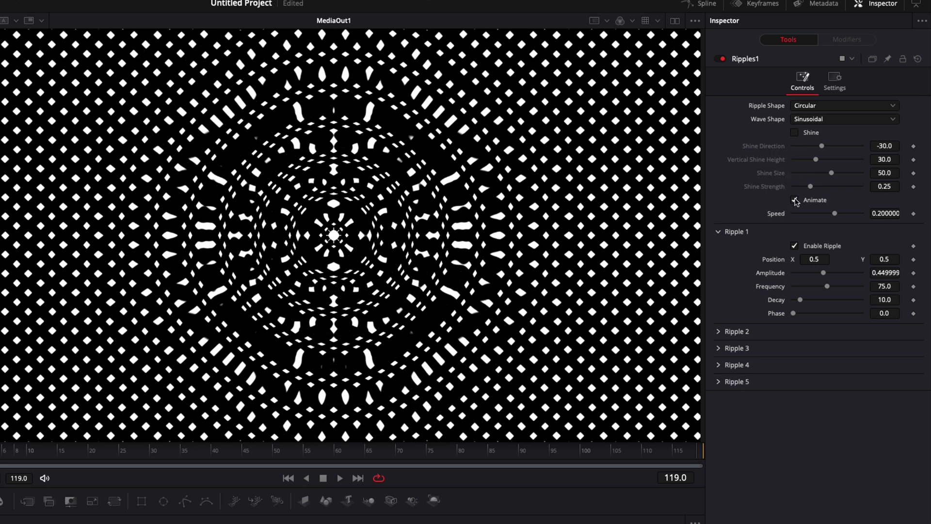
key("space")
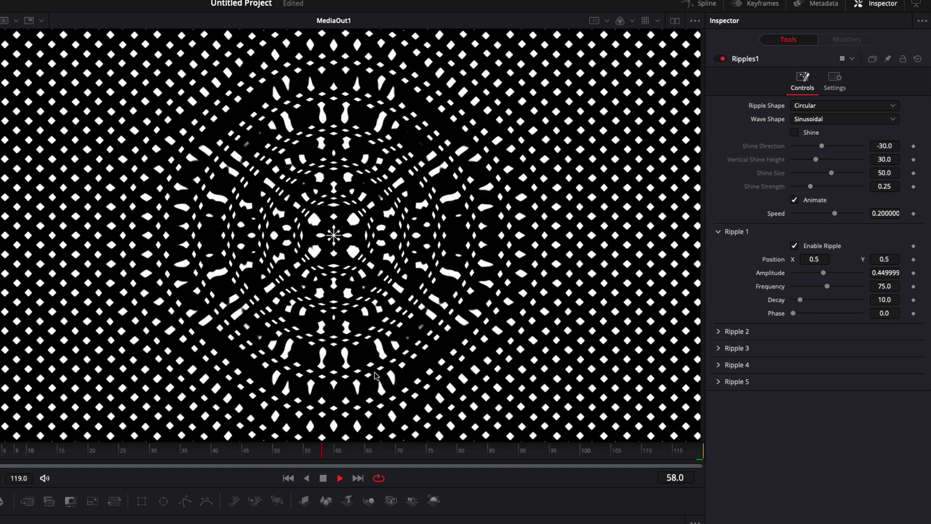
key("space")
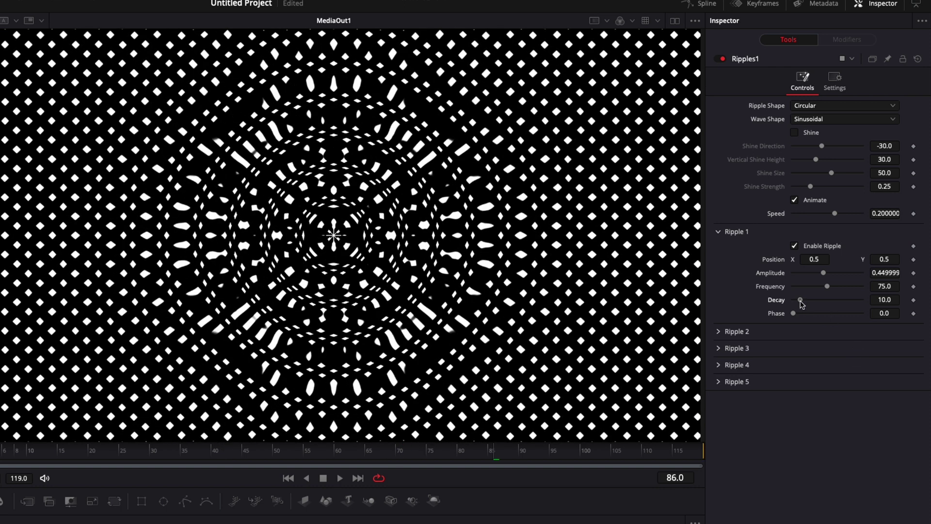
Step: Set ripple Decay 0, Amplitude 0.2049 and Frequency 90.2, then preview the denser rings
left_click_drag(800, 300, 792, 305)
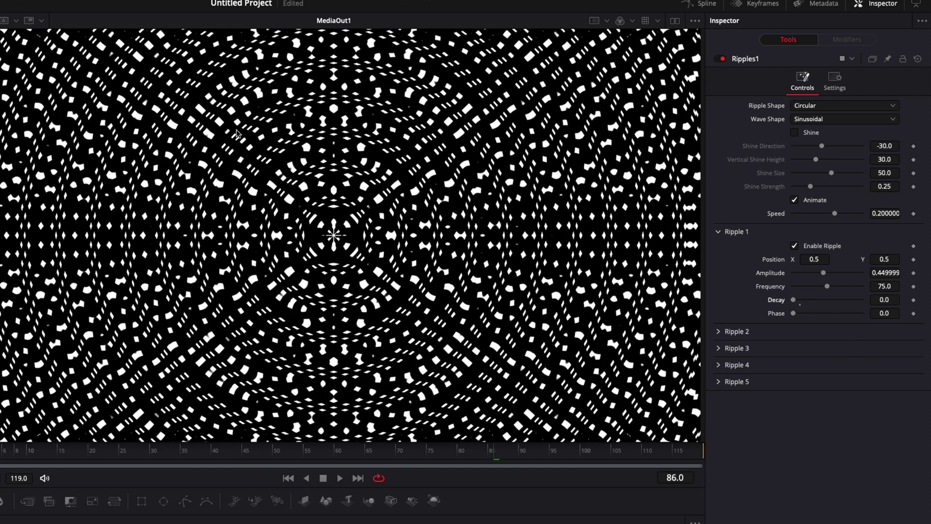
key("Left")
key("Left")
key("Left")
key("Left")
key("Left")
key("Left")
key("Left")
key("Left")
key("Left")
key("Left")
key("Left")
key("Left")
key("Left")
key("Left")
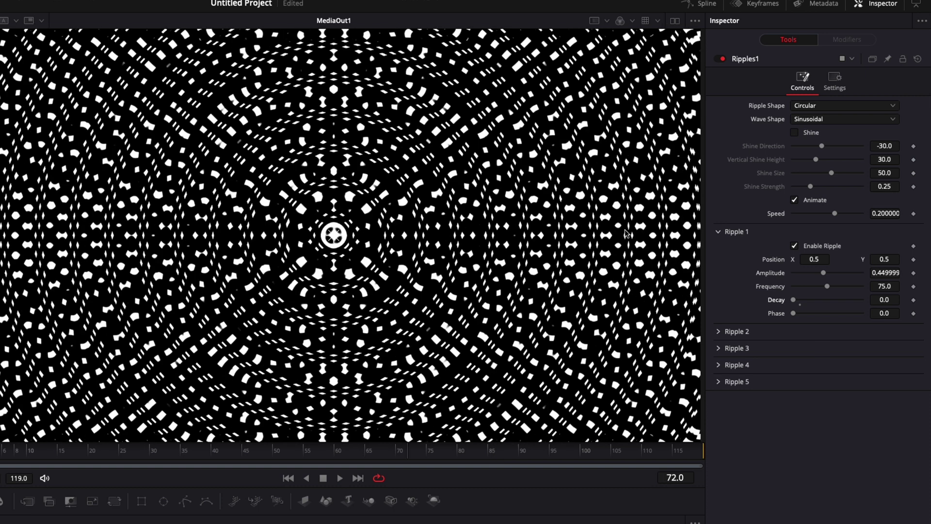
mouse_move(823, 273)
left_mouse_down()
mouse_move(795, 272)
mouse_move(810, 288)
mouse_move(834, 286)
left_mouse_up()
left_click_drag(833, 214, 830, 216)
key("space")
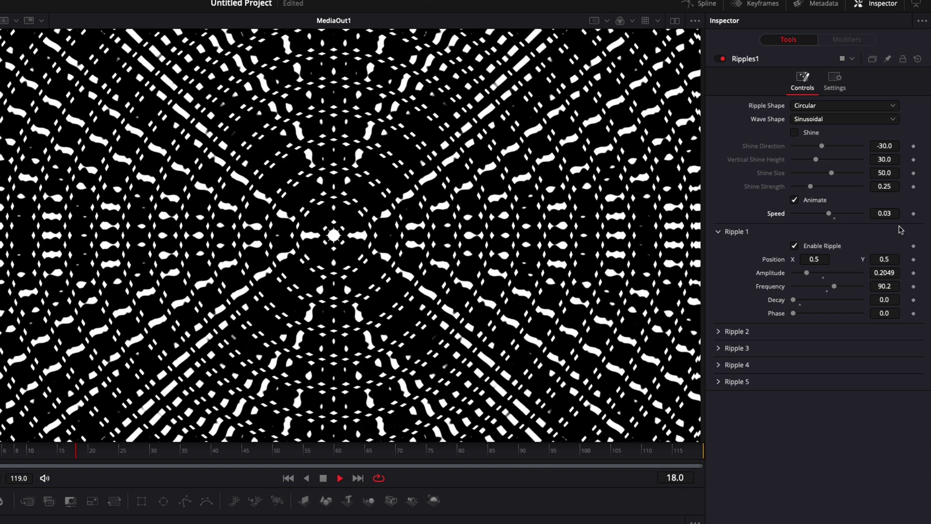
key("space")
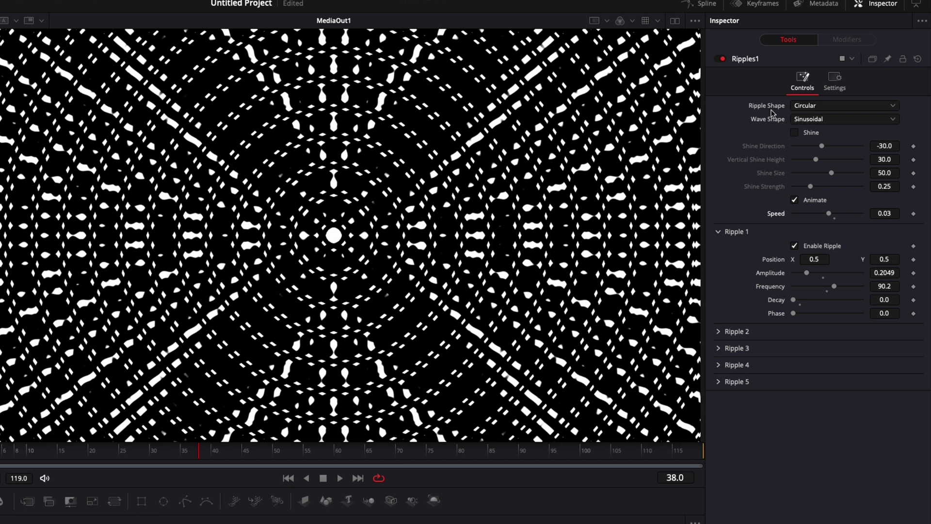
left_click(820, 106)
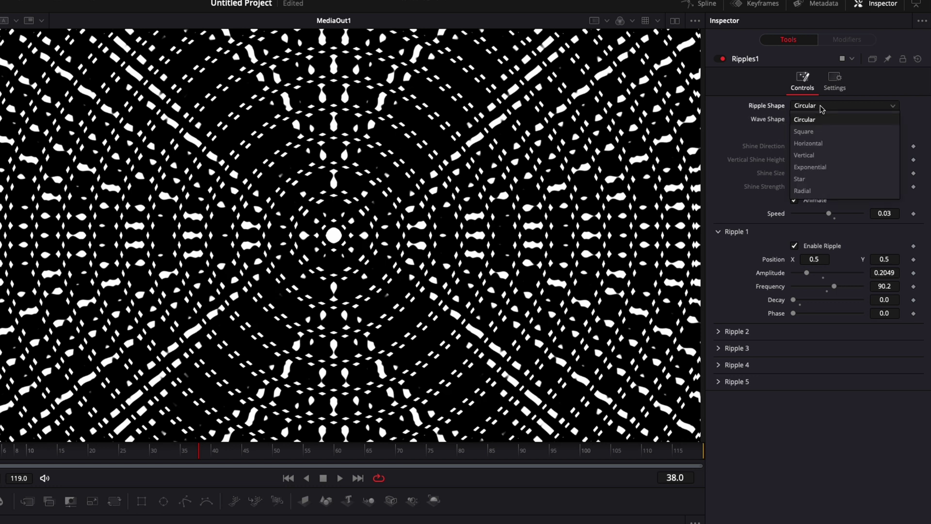
left_click(819, 131)
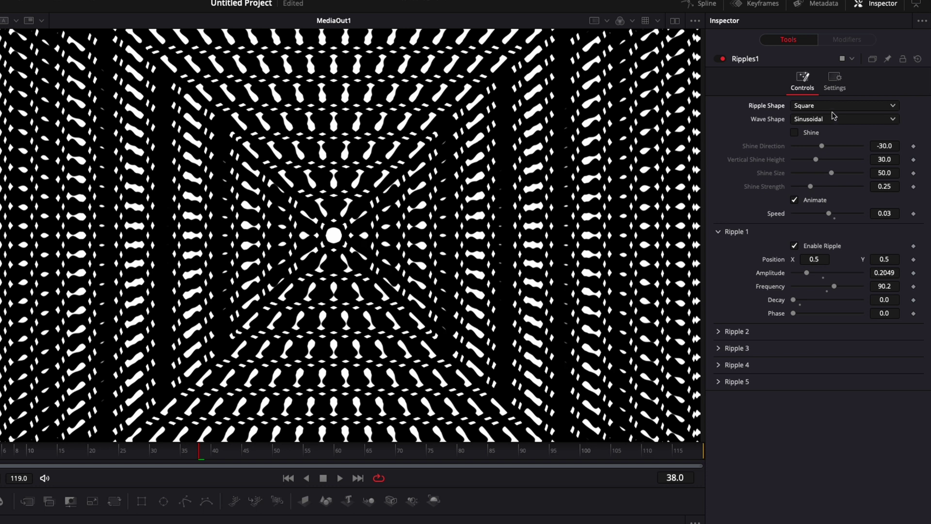
left_click(834, 106)
left_click(822, 144)
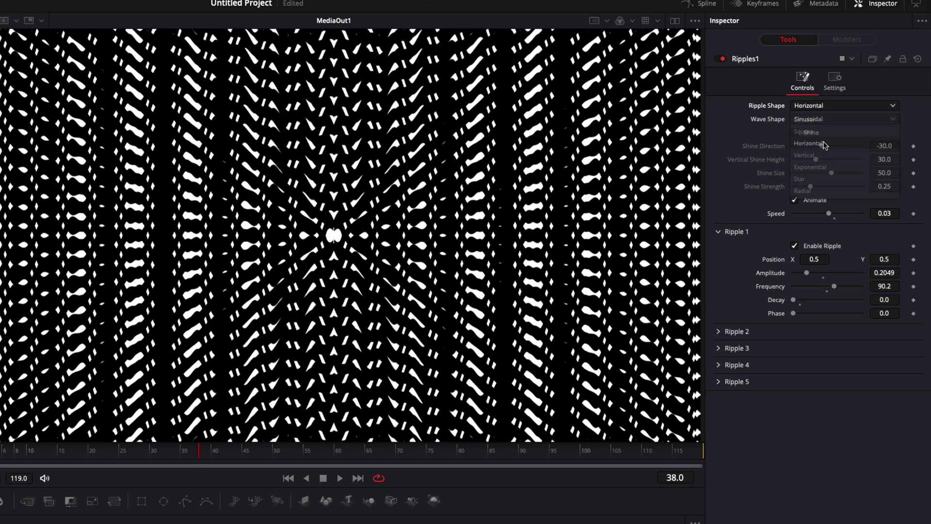
left_click(829, 107)
left_click(821, 154)
left_click(827, 106)
left_click(831, 170)
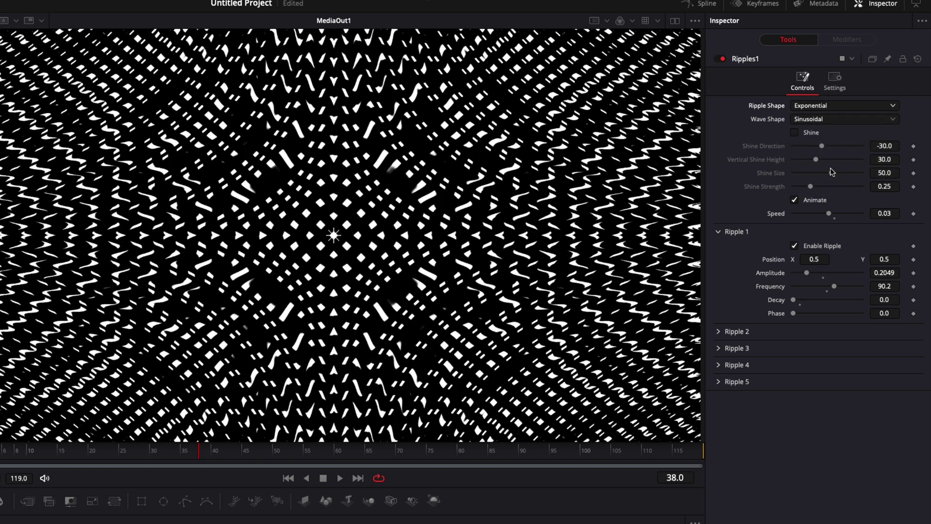
left_click(836, 107)
left_click(831, 180)
left_click(838, 108)
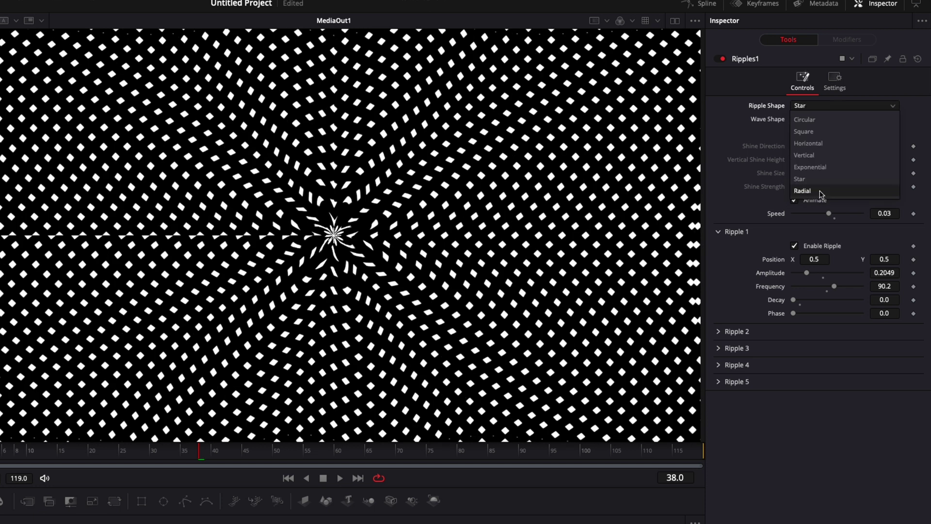
left_click(819, 194)
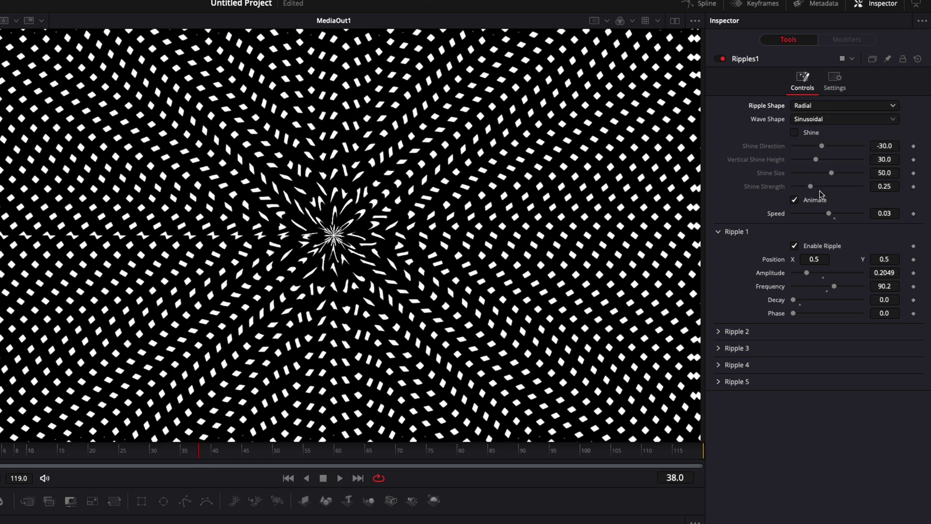
left_click(825, 119)
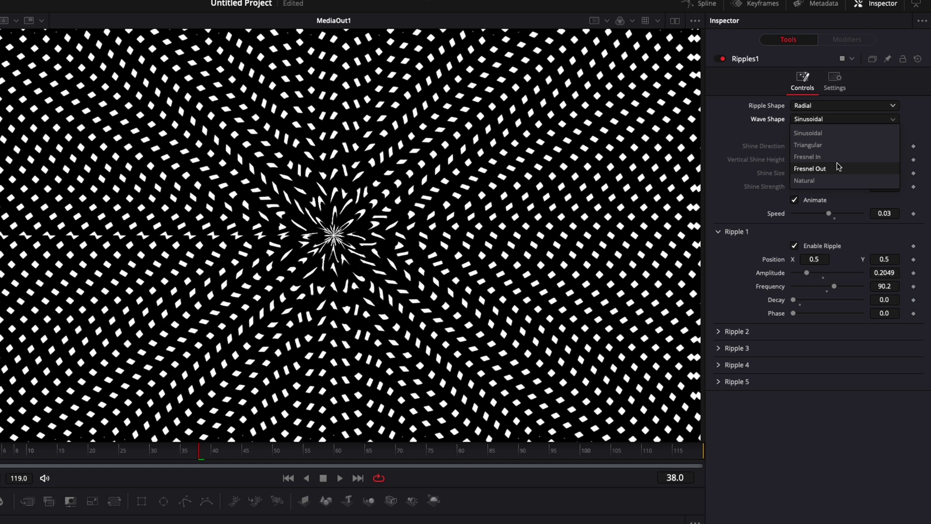
left_click(840, 147)
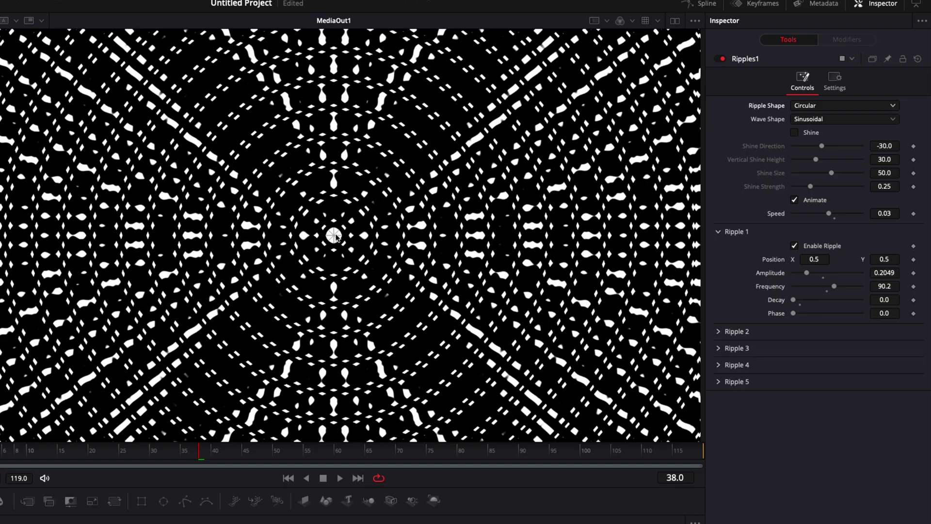
Step: Move Ripple 1's centre top-left, then enable Ripple 2 with its centre top-right
left_click_drag(333, 236, 59, 100)
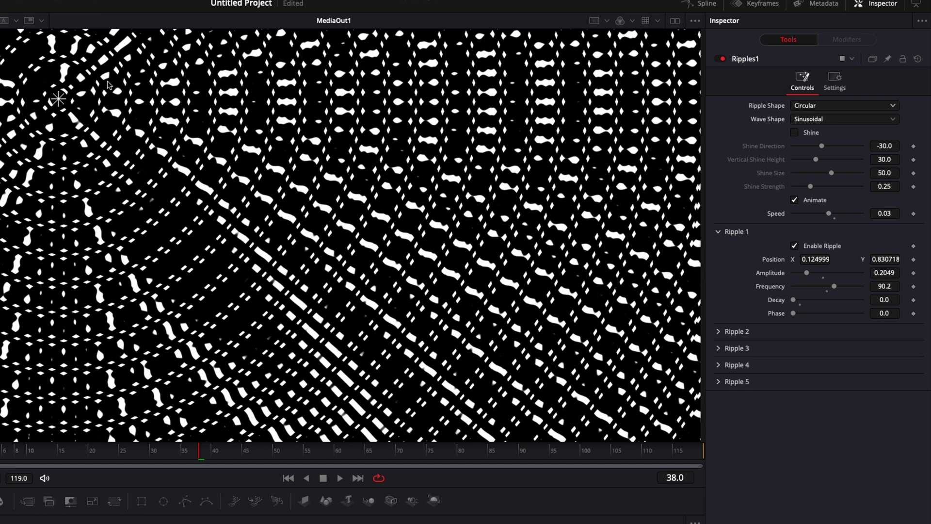
left_click(718, 332)
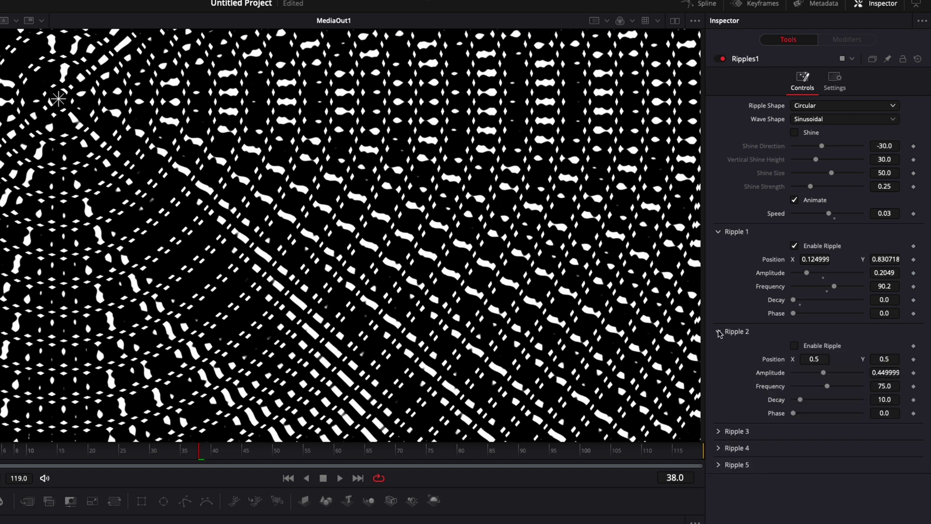
left_click(794, 346)
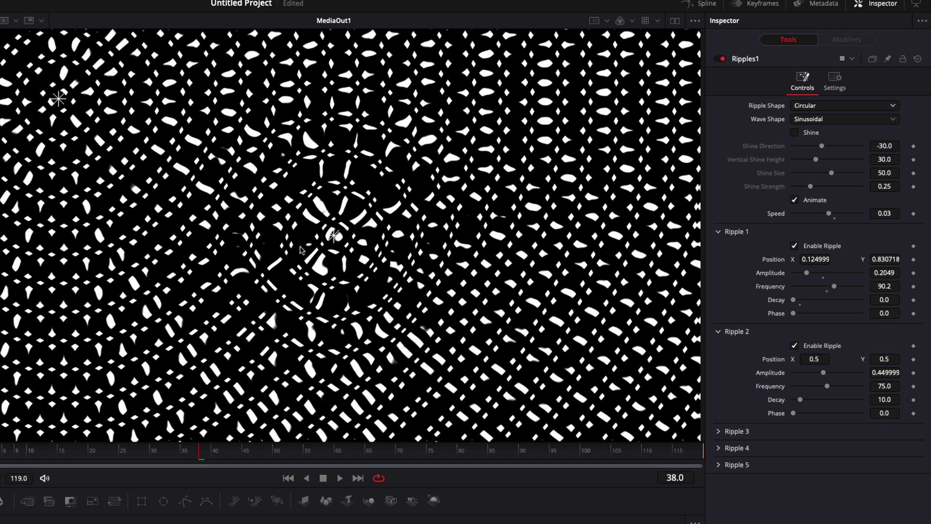
left_click_drag(332, 234, 645, 92)
Step: Enable Ripple 3 with its centre bottom-left and set Ripple 4's Decay to 3.1
left_click(719, 432)
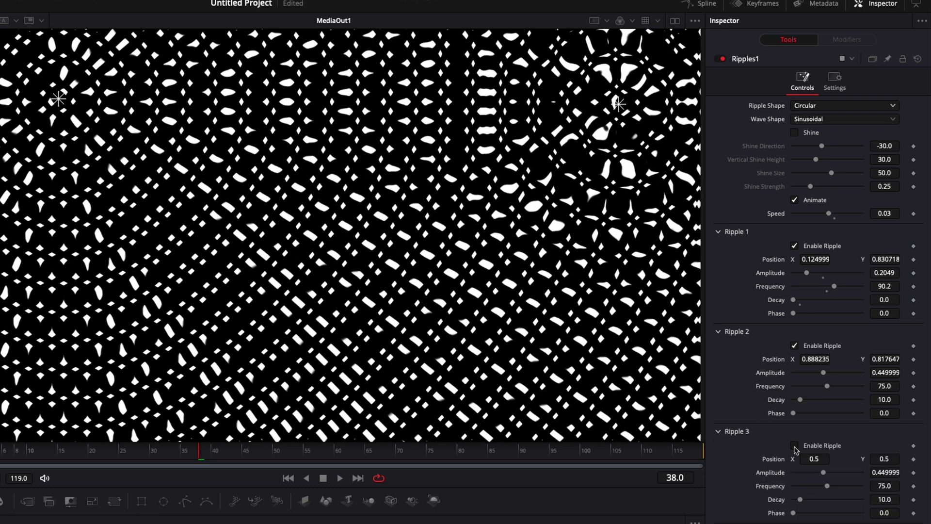
left_click(794, 445)
left_click_drag(333, 234, 94, 356)
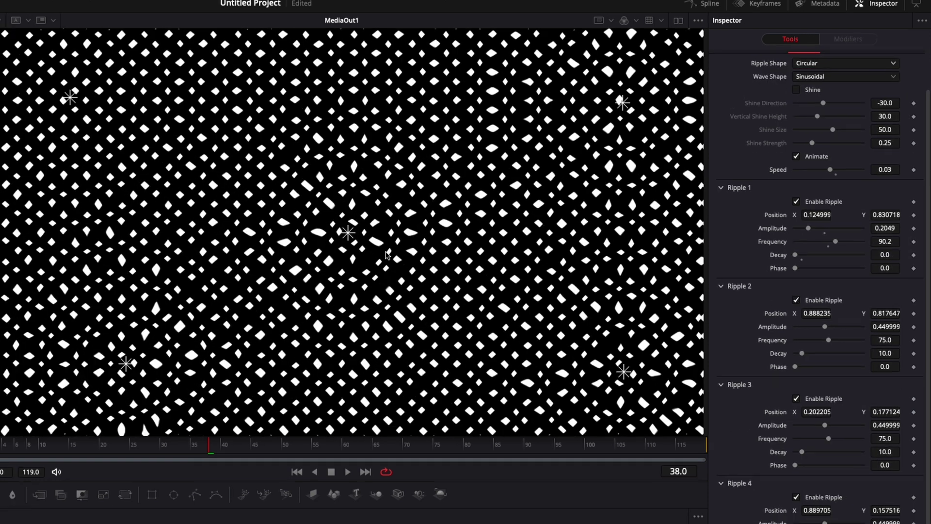
left_click_drag(833, 408, 830, 409)
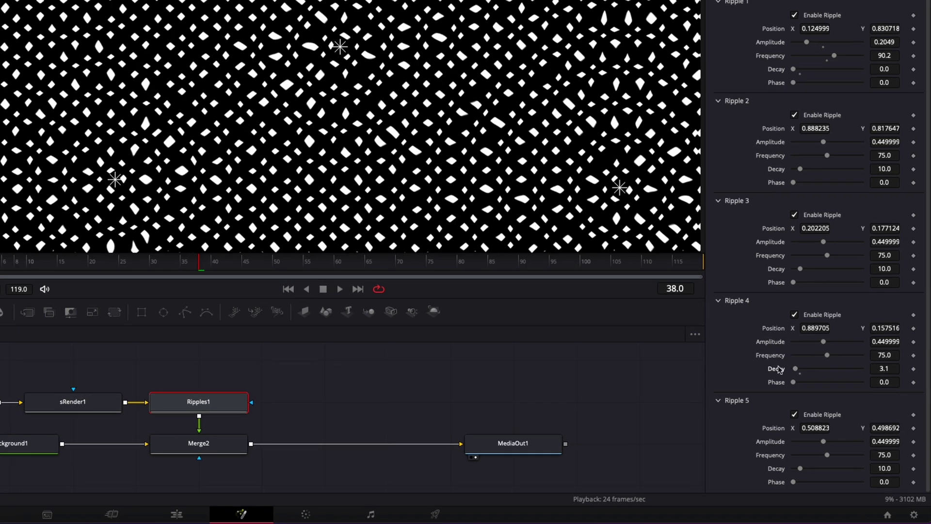